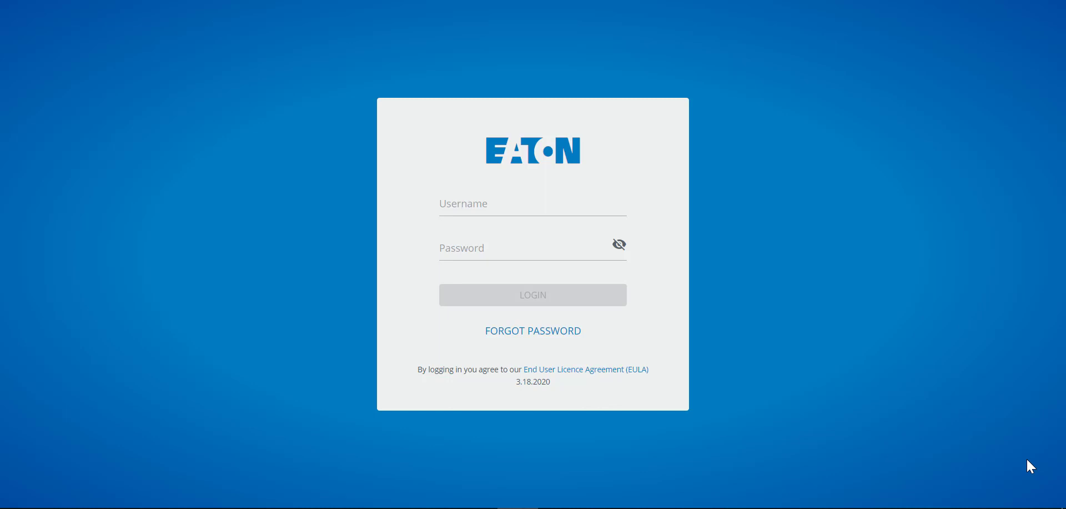
Enter the account username and password in the sign-in form's fields
left_click(458, 205)
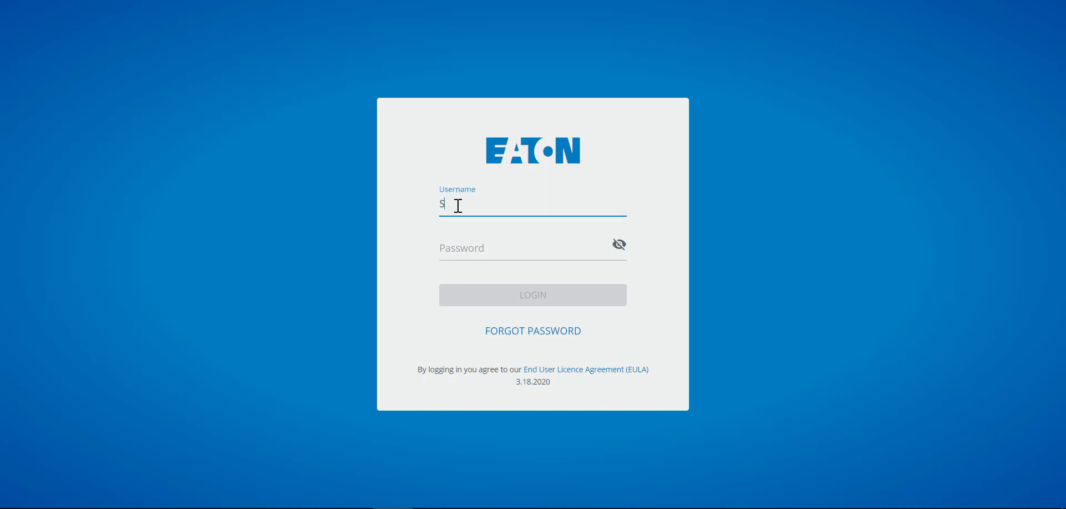
key("Tab")
type("••••••")
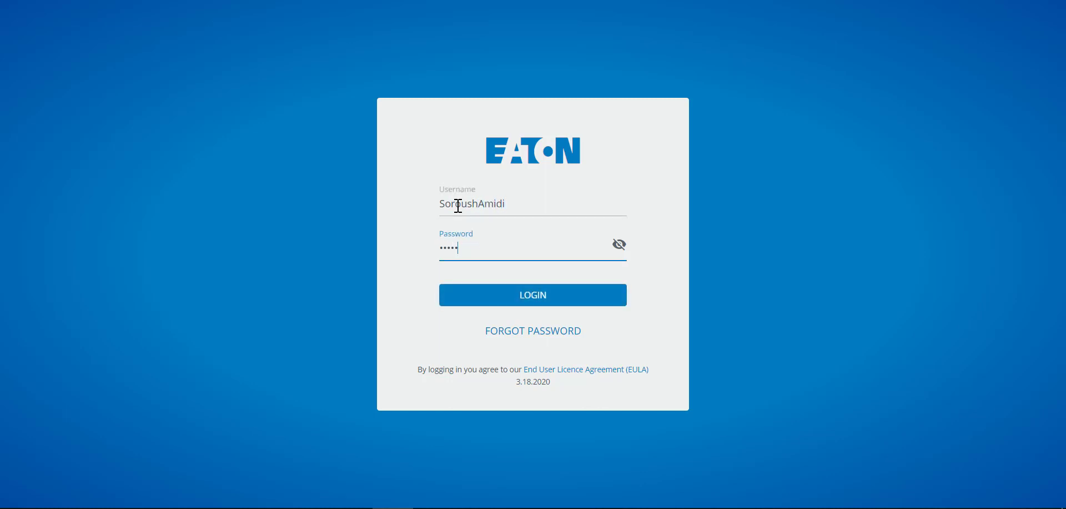
type("•••")
Log in, briefly view the TrelliX application list, then go to the Operate page
left_click(516, 299)
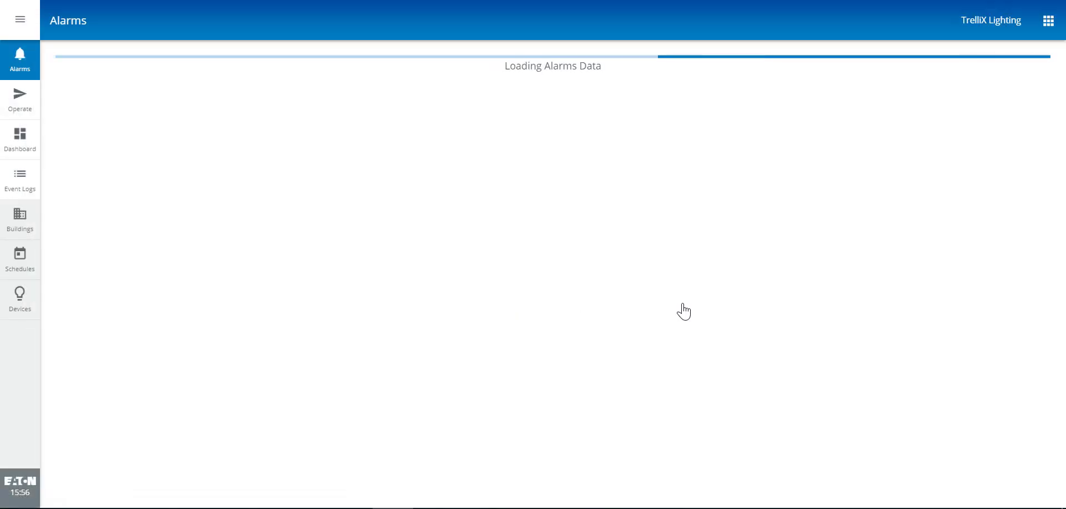
left_click(1049, 29)
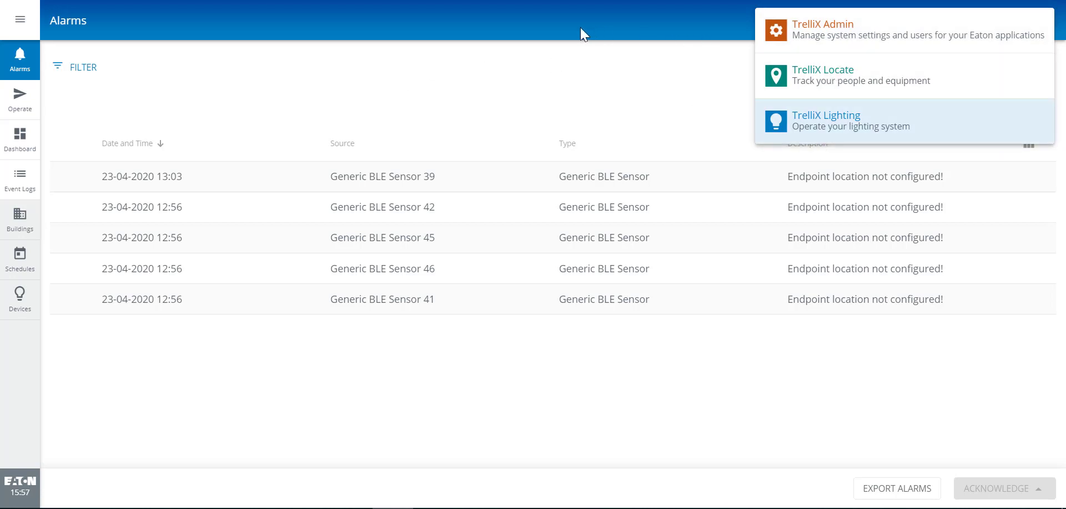
left_click(225, 32)
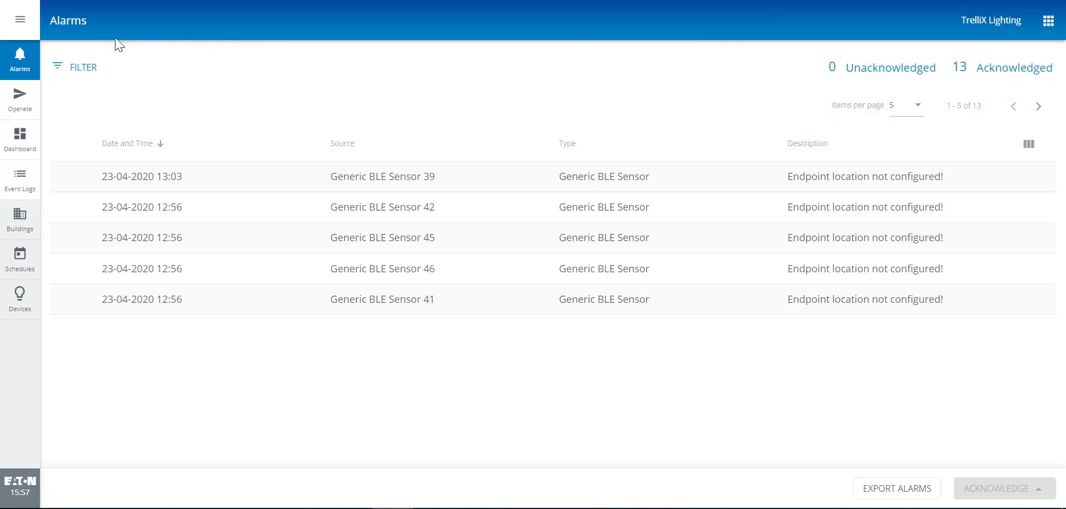
left_click(15, 103)
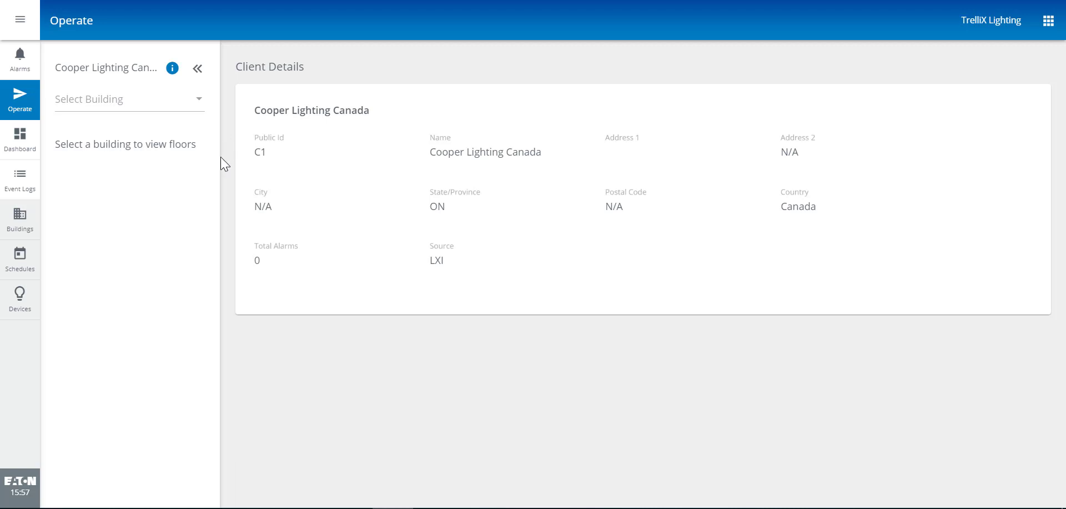
Select the Cooper - Mississauga building and its Floor 1
left_click(131, 113)
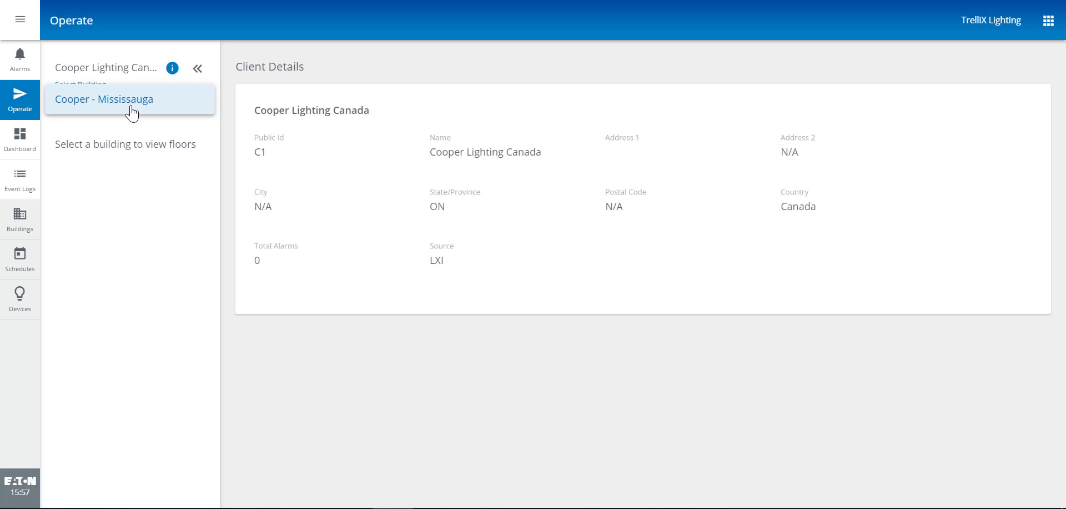
left_click(131, 105)
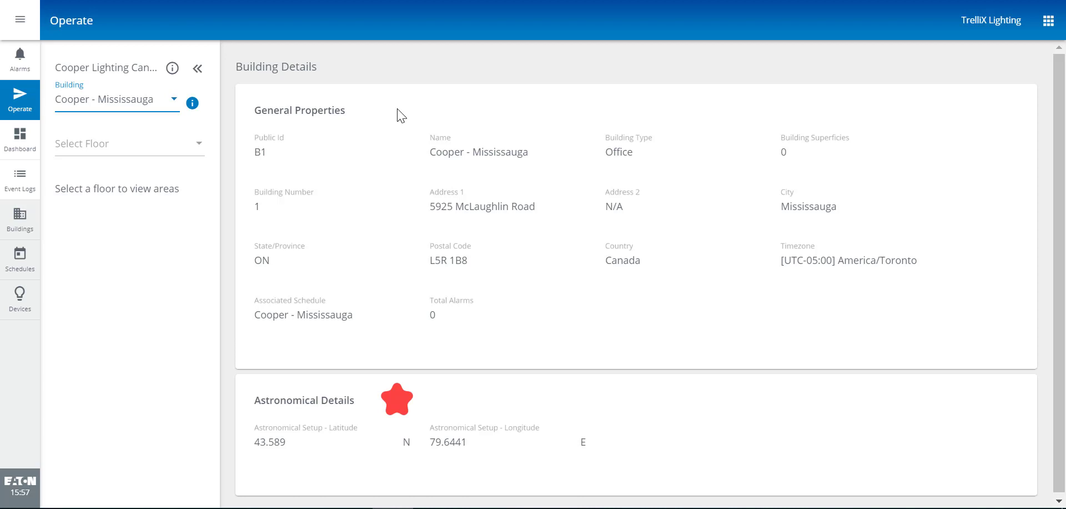
left_click(152, 145)
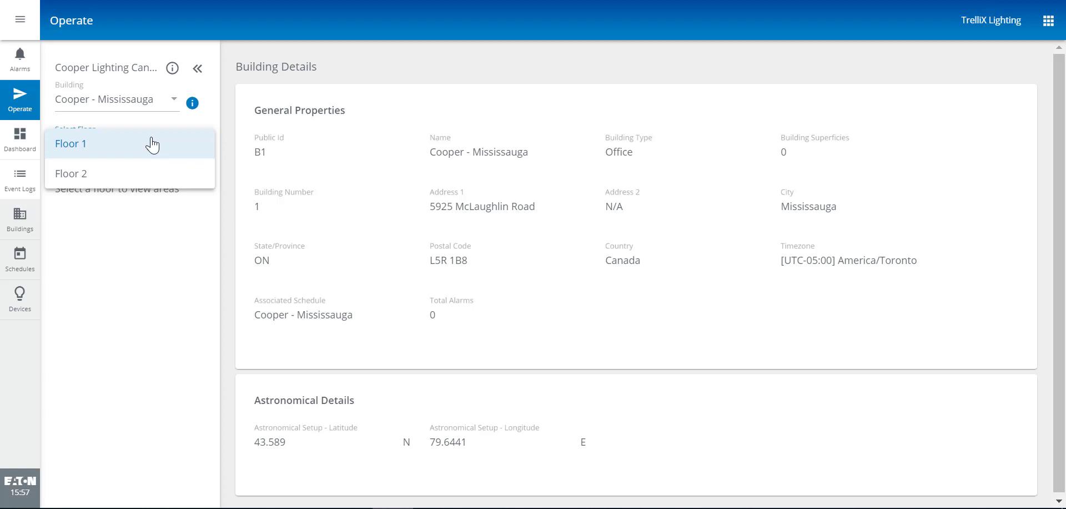
left_click(152, 145)
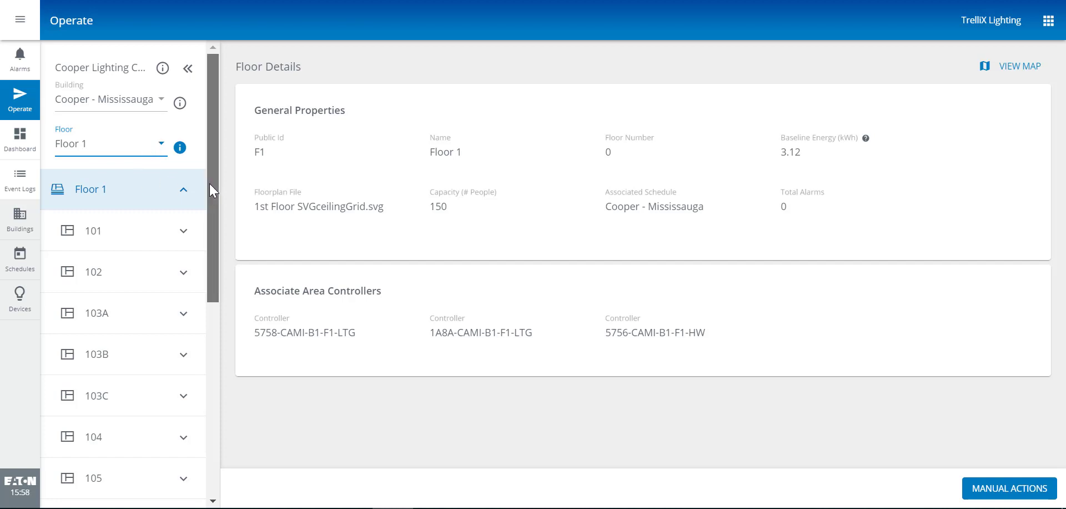
left_click_drag(209, 183, 217, 420)
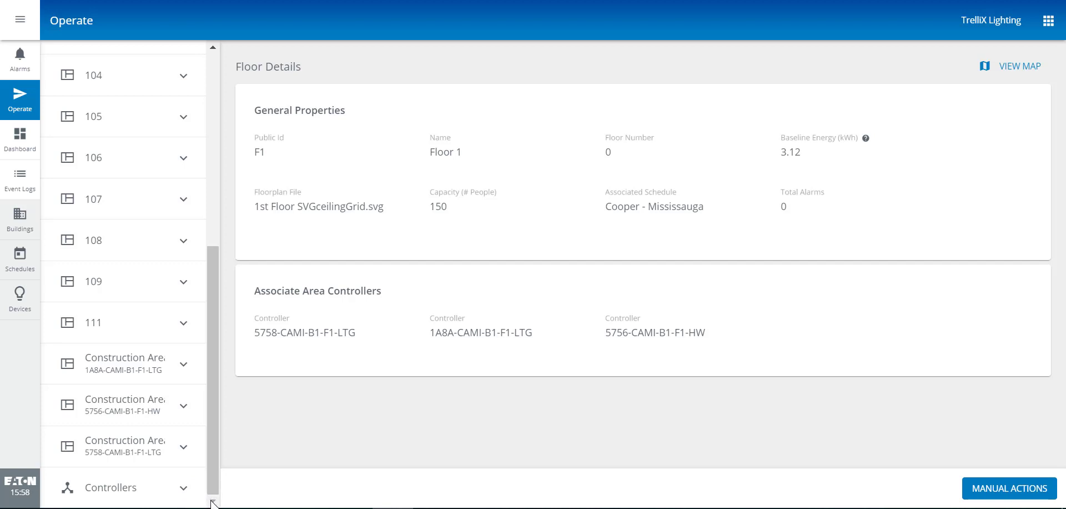
left_click(177, 490)
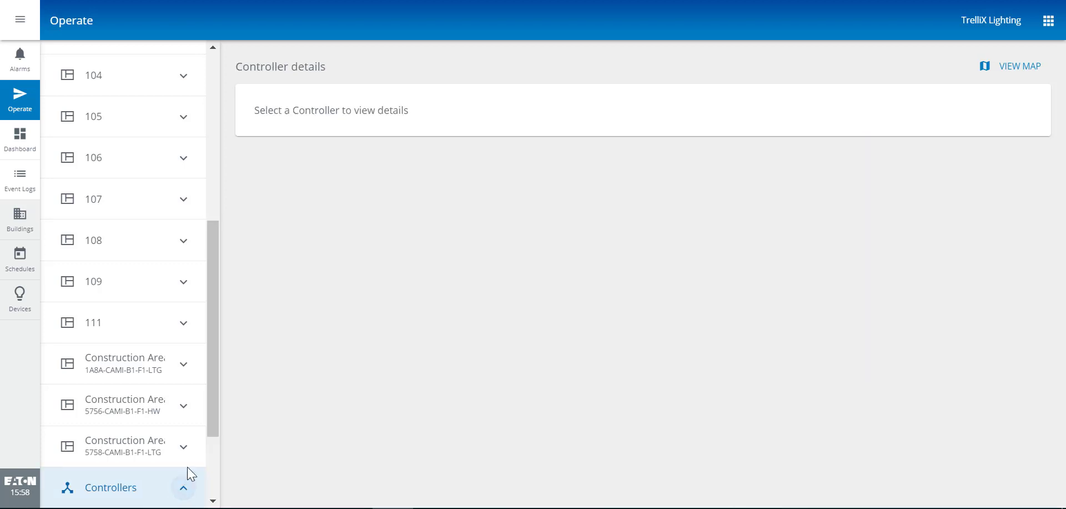
left_click_drag(216, 405, 200, 266)
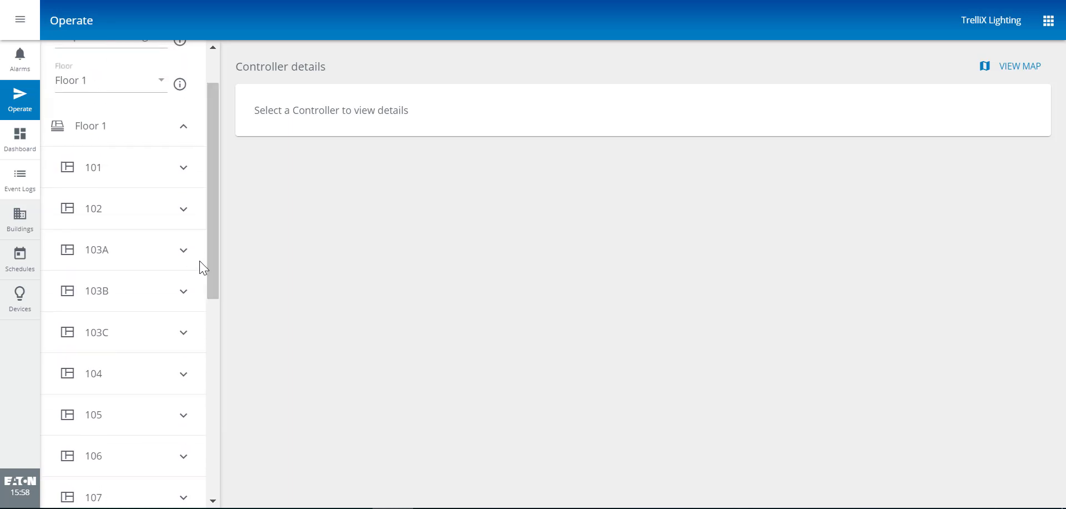
left_click(181, 456)
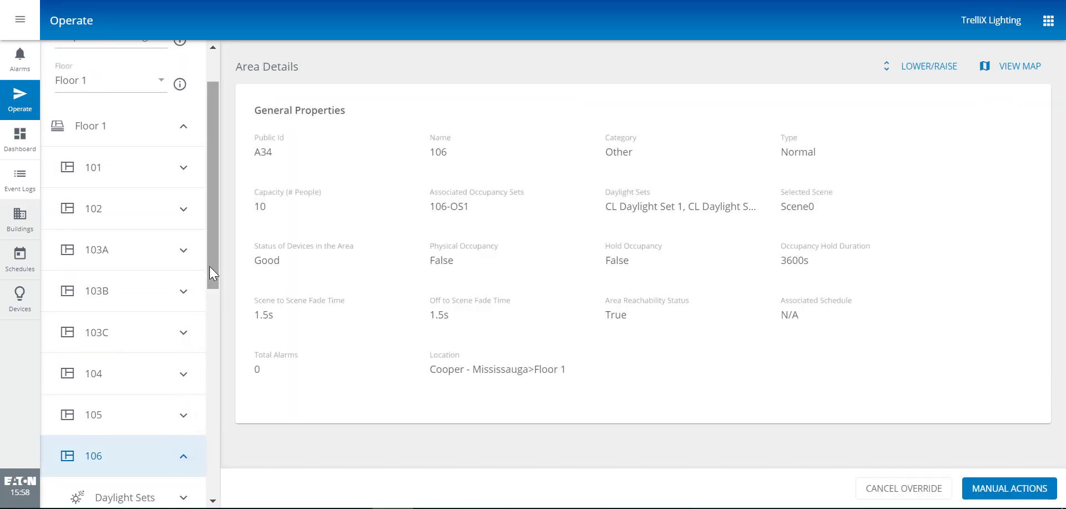
left_click_drag(210, 266, 220, 372)
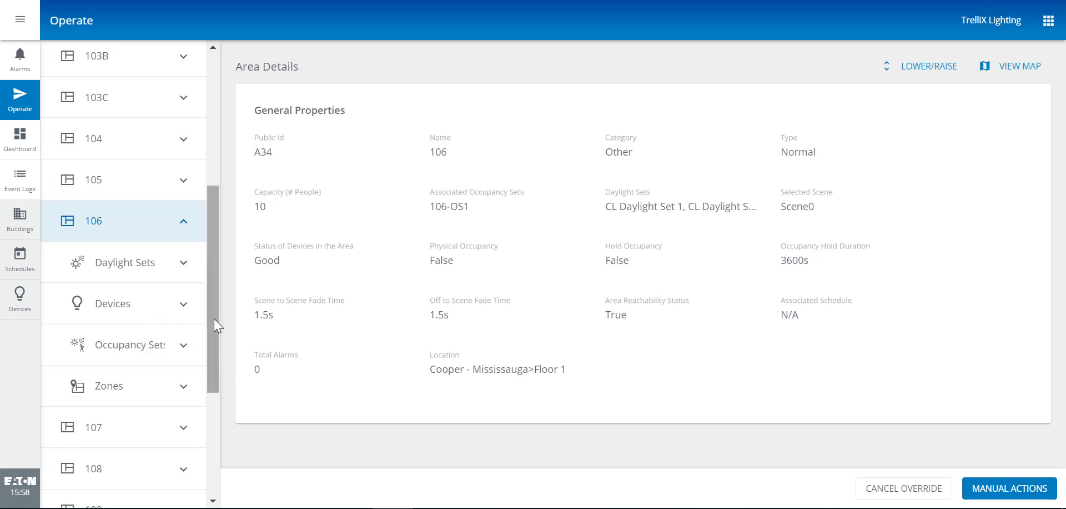
left_click_drag(214, 317, 207, 218)
left_click(98, 120)
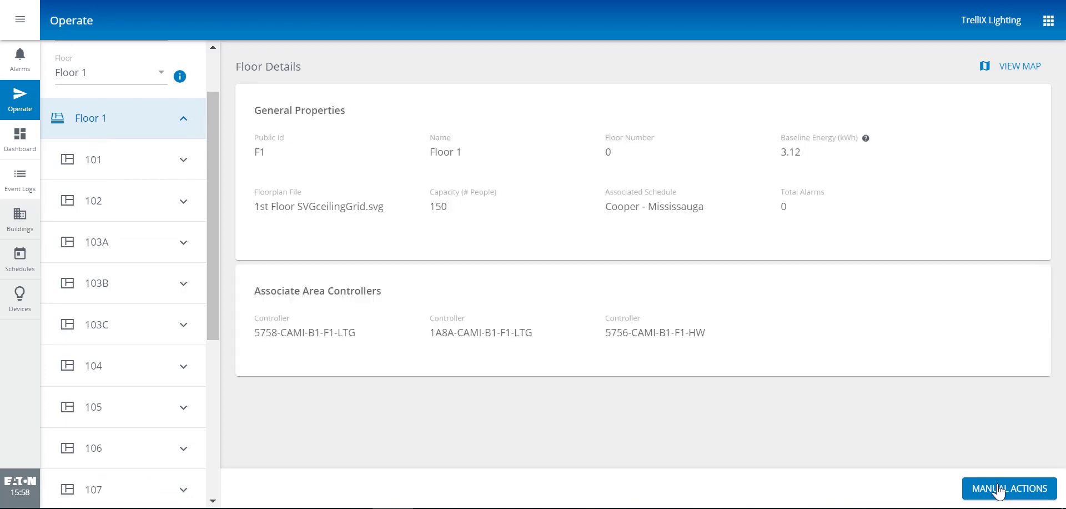
Dismiss Floor 1's manual actions without sending, then show room 106's Area Details
left_click(998, 491)
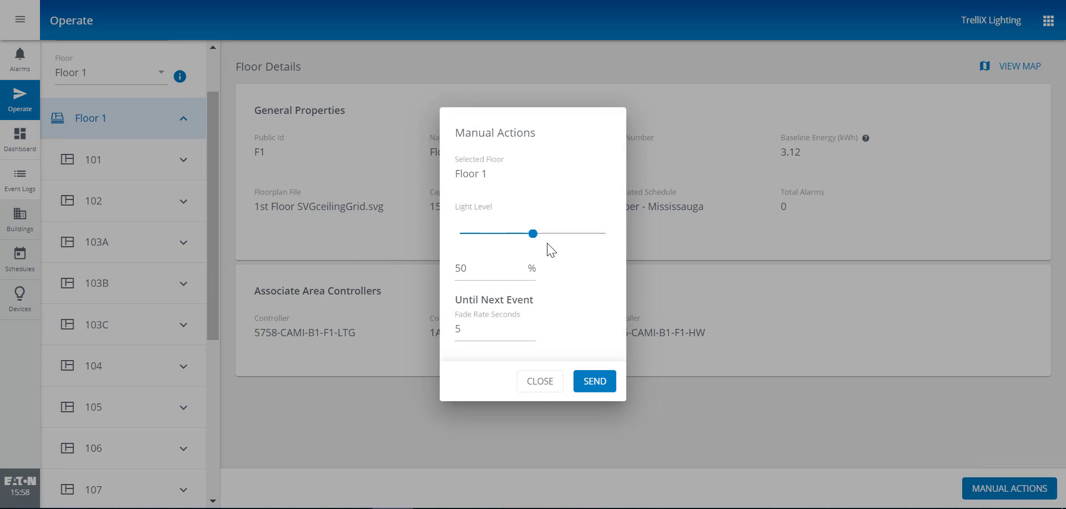
left_click(539, 382)
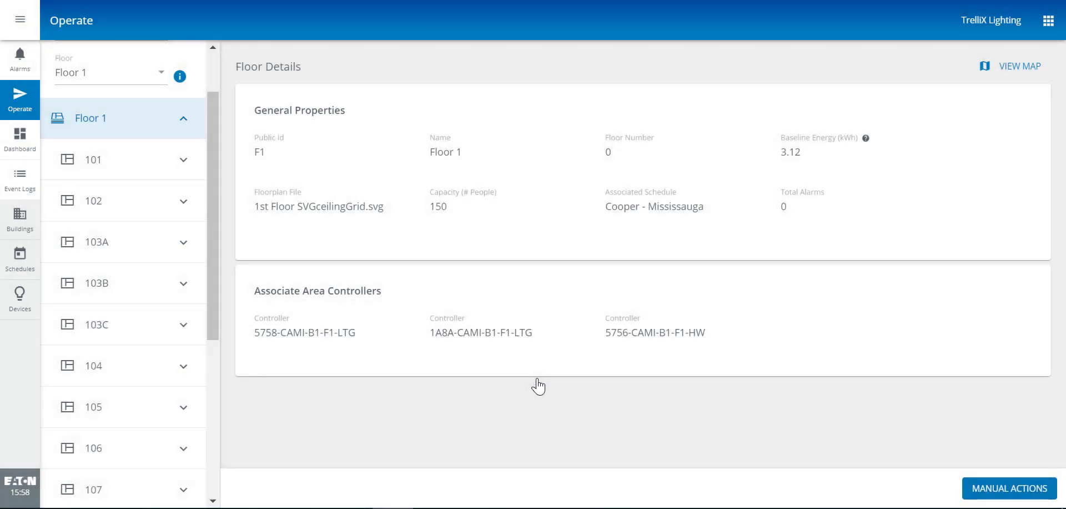
left_click(79, 449)
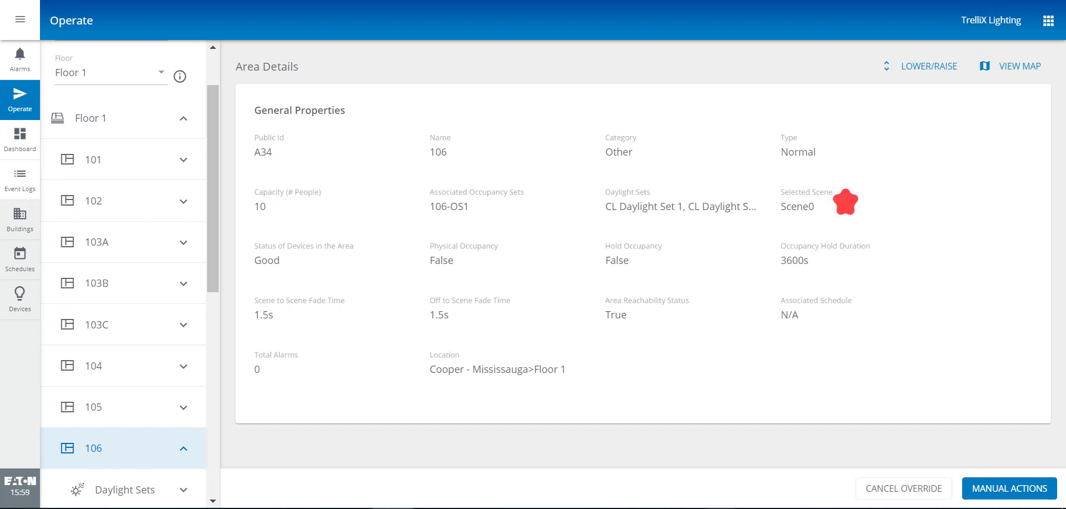
Send a Scene1 manual scene override to room 106 and dismiss the success notice
left_click(1012, 491)
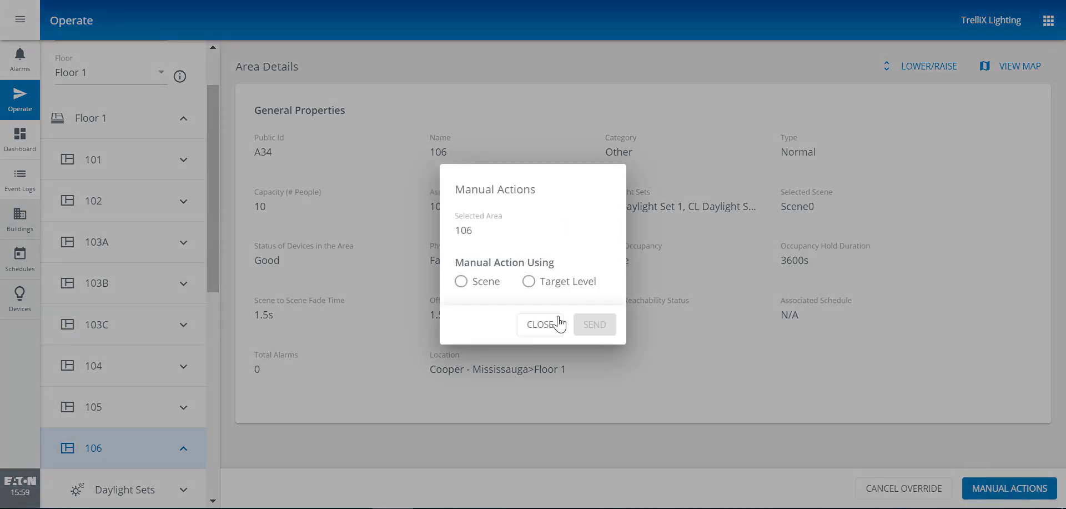
left_click(461, 281)
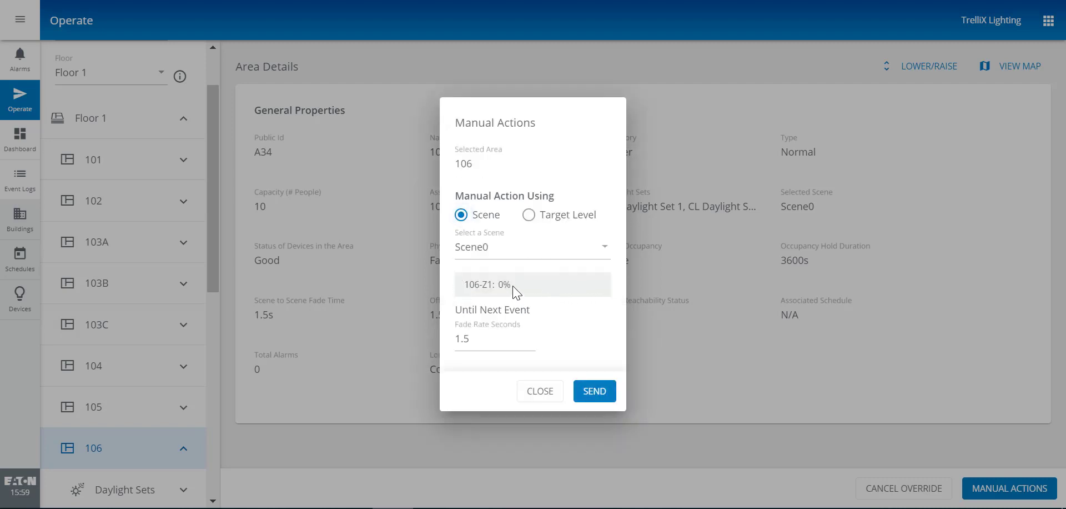
left_click(511, 247)
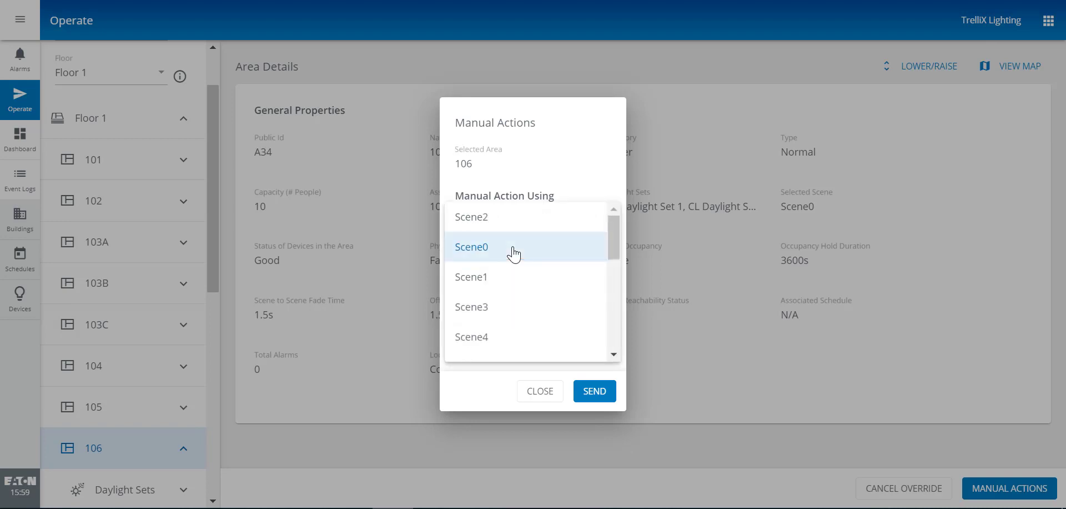
left_click(482, 281)
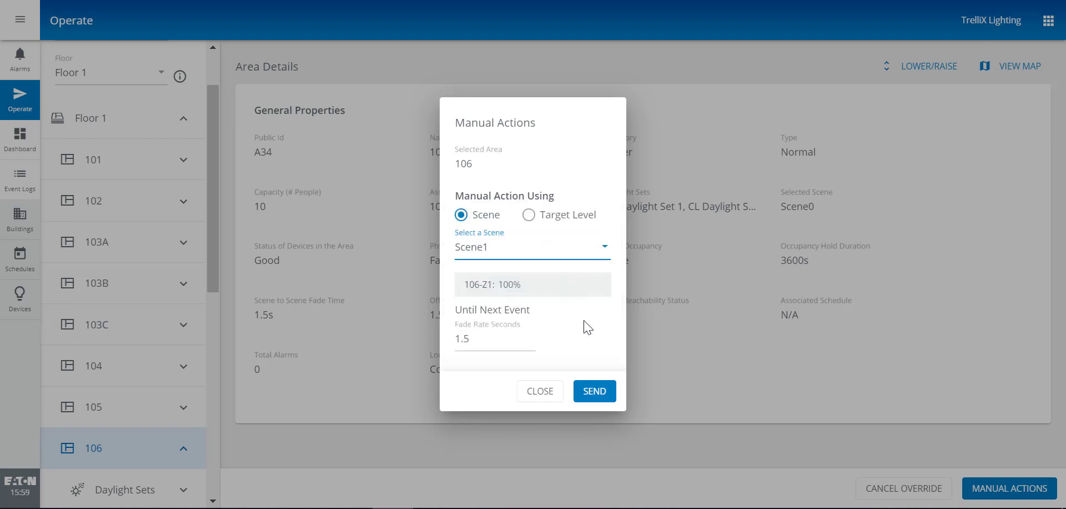
left_click(591, 392)
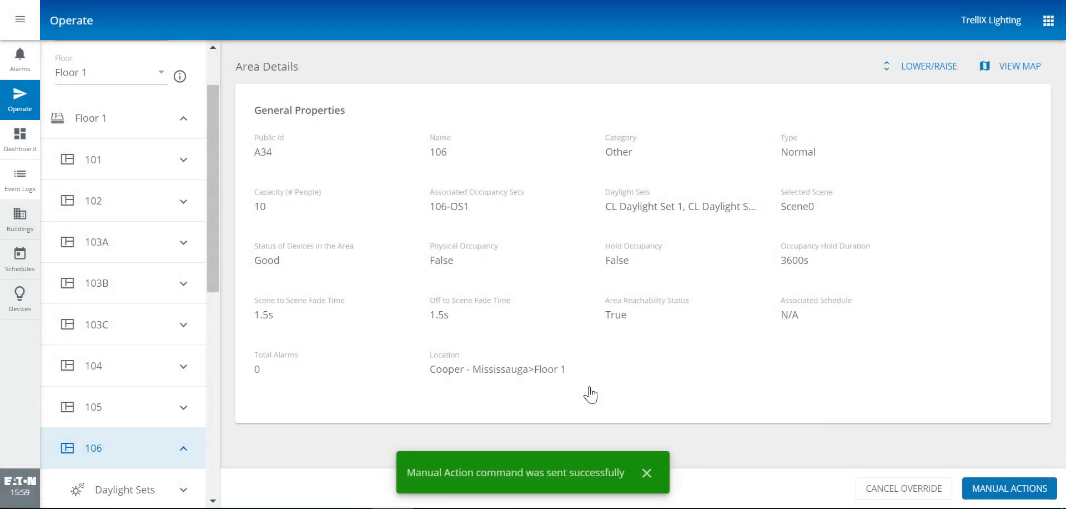
left_click(647, 473)
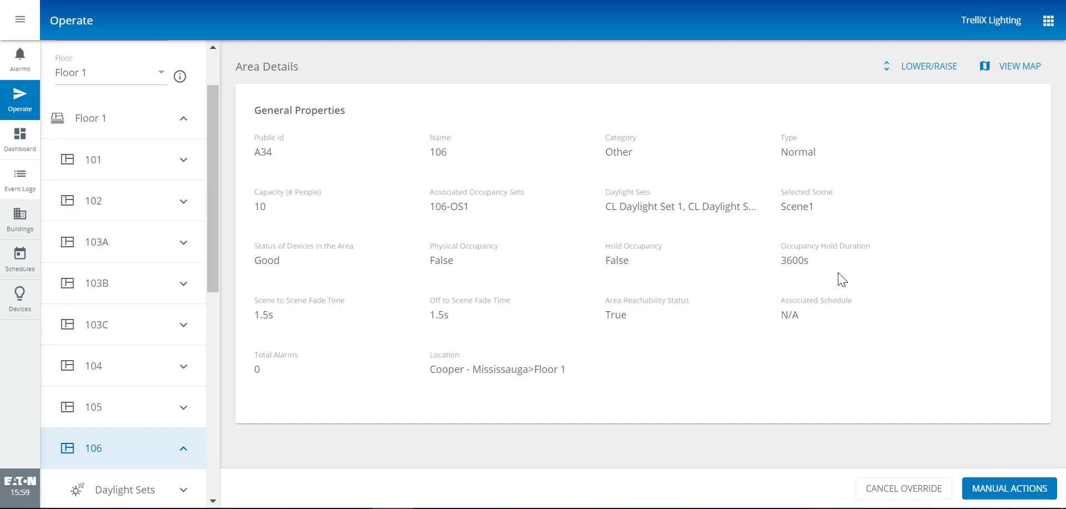
Display room 106 on the Floor 1 floor plan map with layer choices shown
left_click(1020, 67)
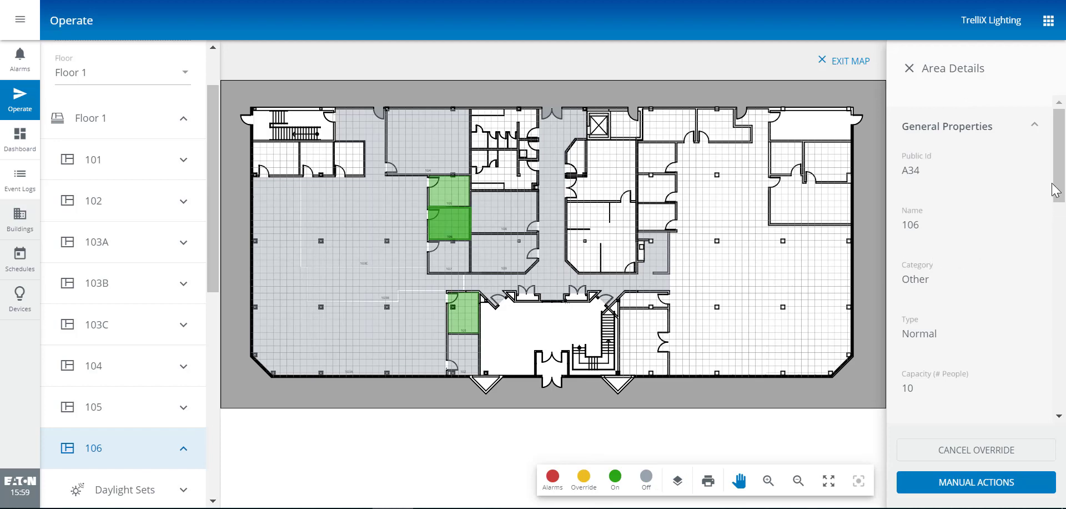
left_click_drag(1055, 190, 1056, 158)
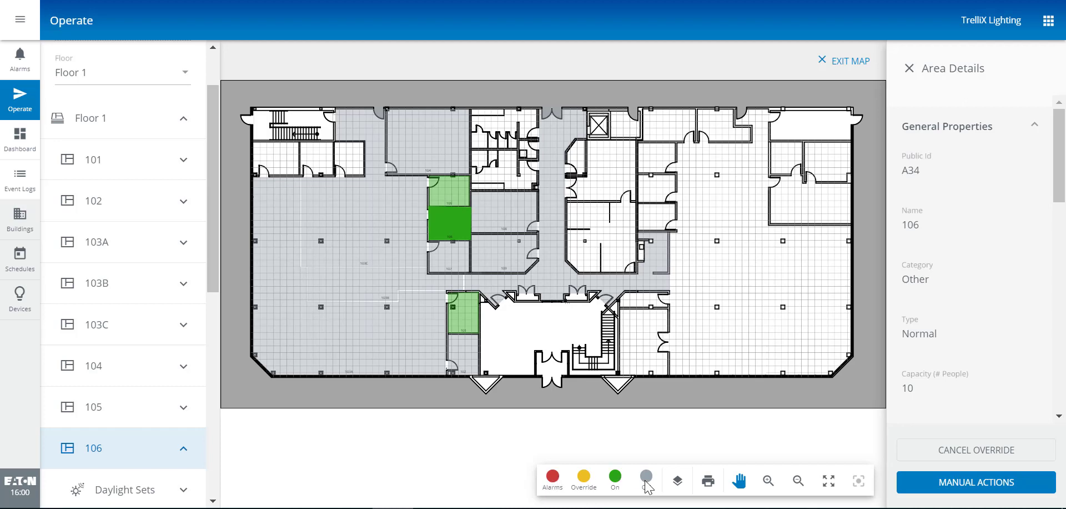
left_click(678, 484)
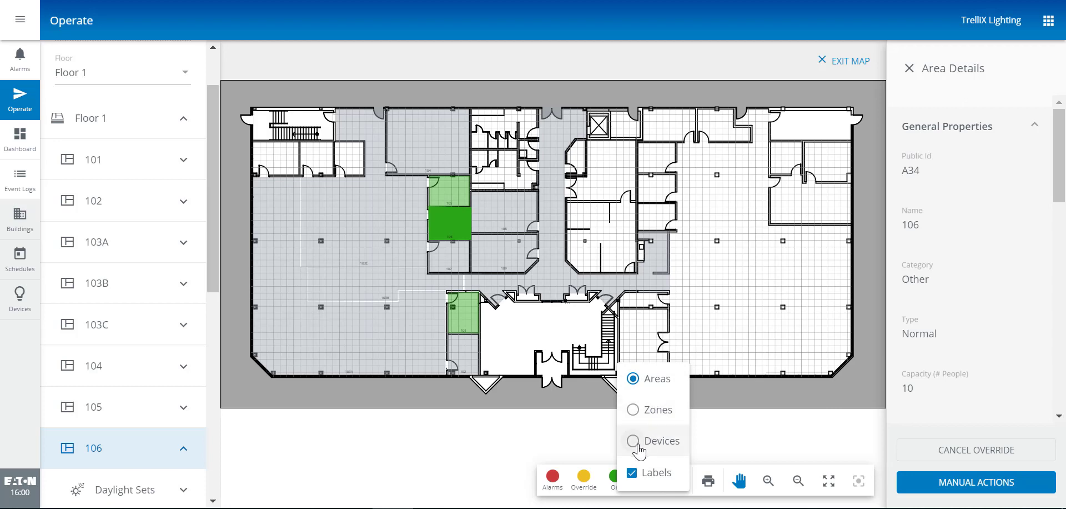
Switch the floor plan map from the Areas layer to the Devices layer
left_click(638, 444)
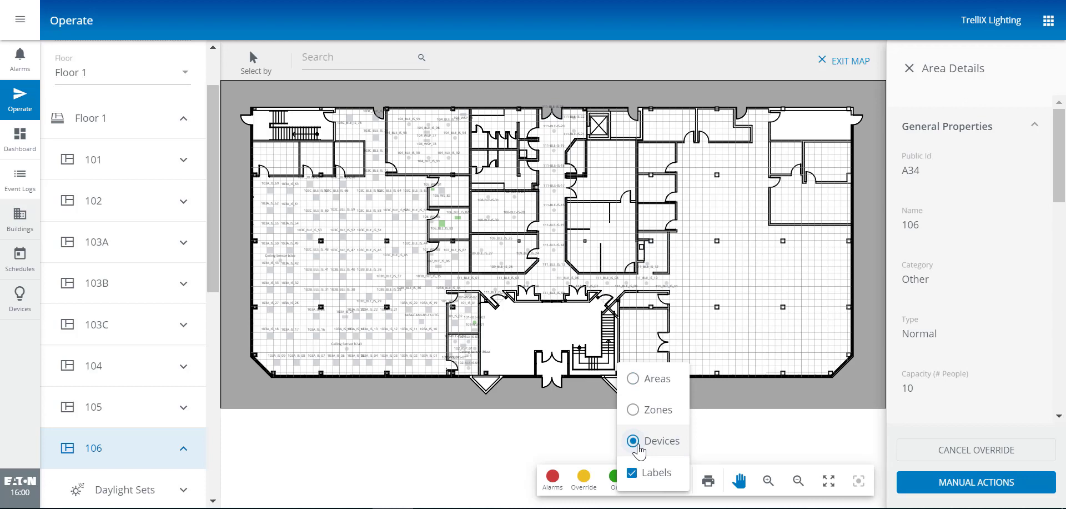
left_click(554, 433)
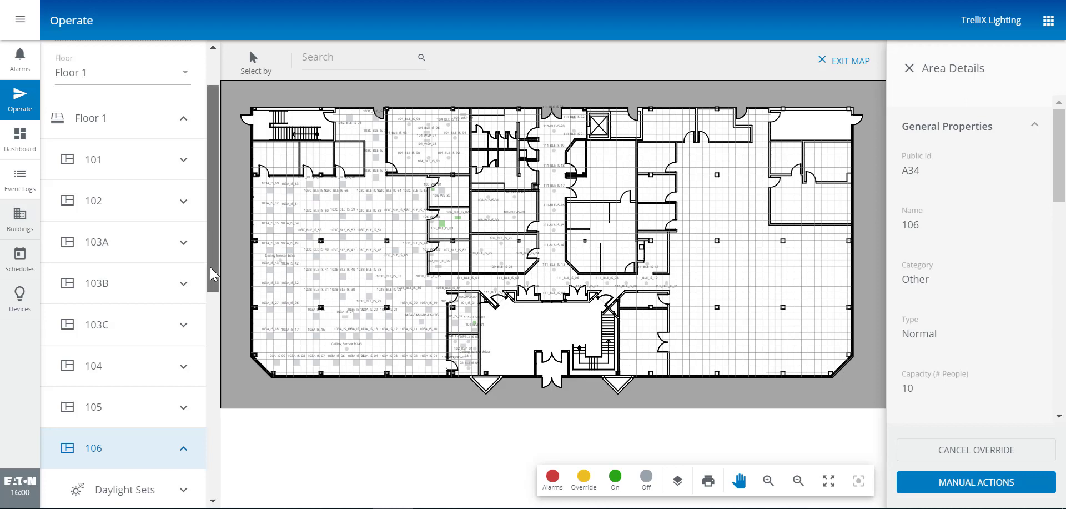
left_click_drag(210, 266, 211, 352)
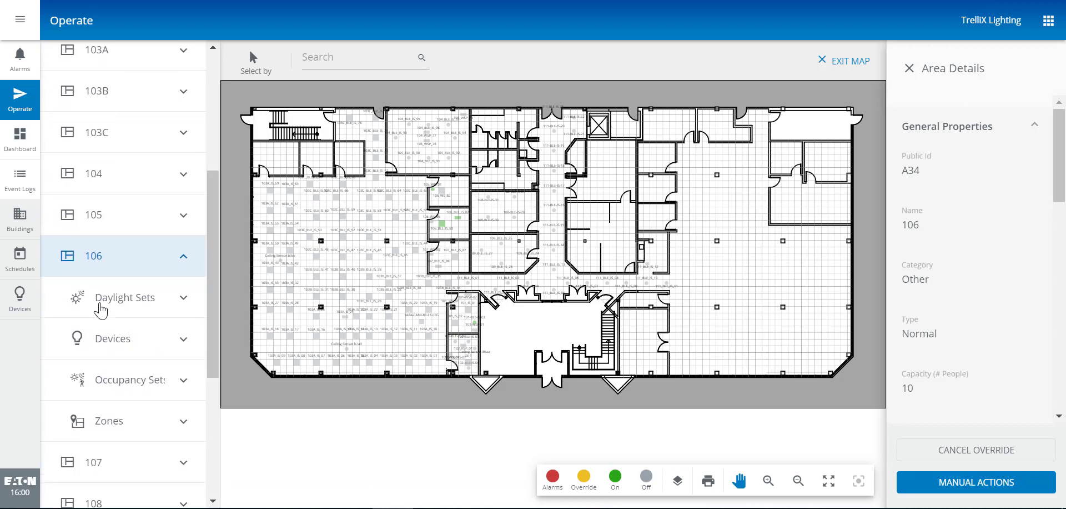
Show Device Details for room 106's sensor 106_BLE_IS_83 and centre the map on it
left_click(182, 341)
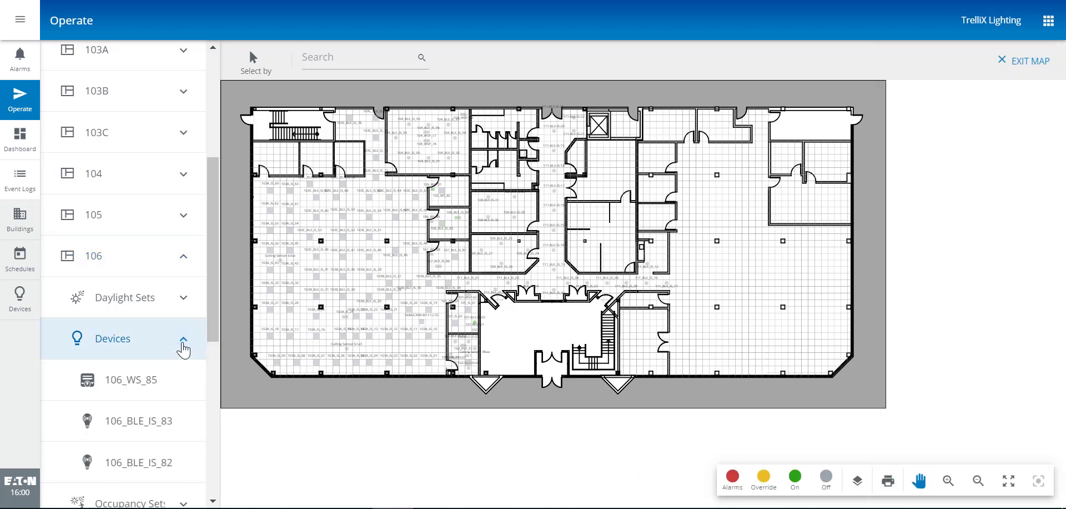
left_click(114, 428)
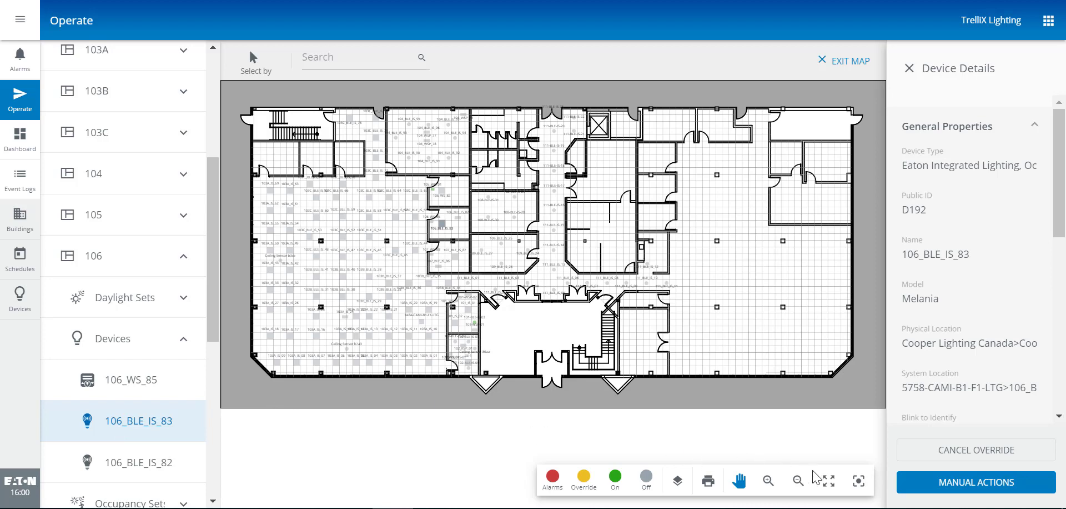
left_click(861, 483)
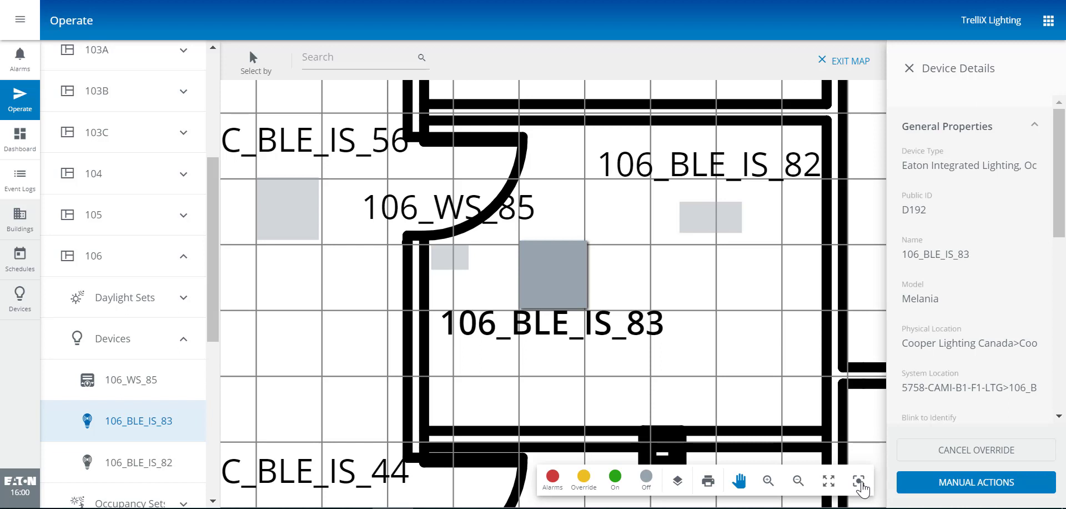
Send a 100% light level manual override to sensor 106_BLE_IS_83
left_click(985, 488)
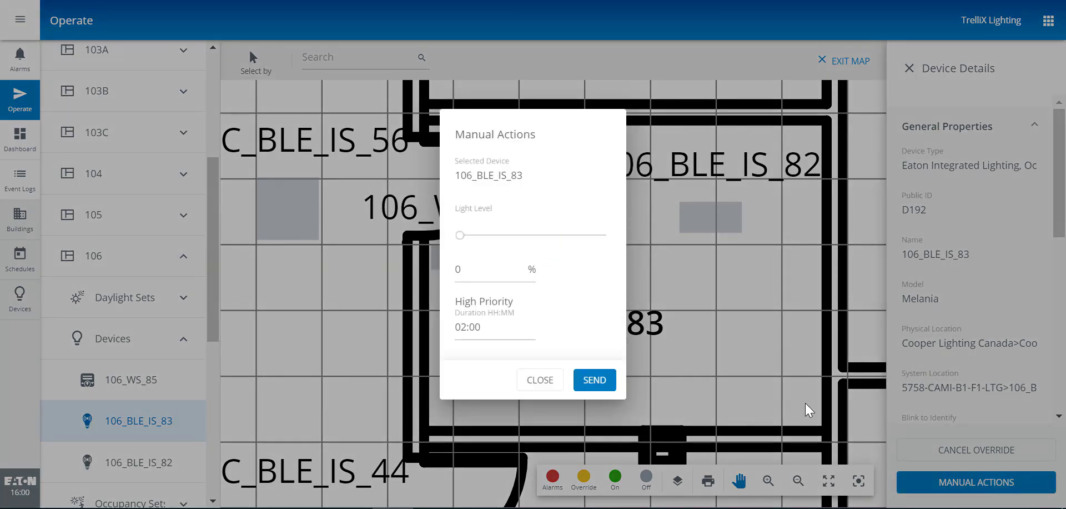
left_click_drag(467, 272, 451, 278)
type("100")
left_click(594, 380)
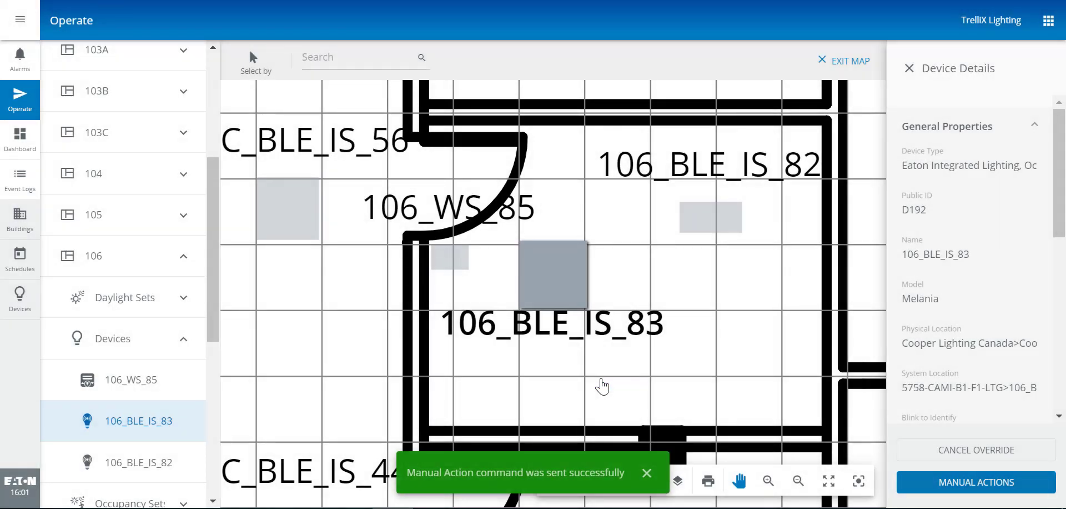
left_click(647, 473)
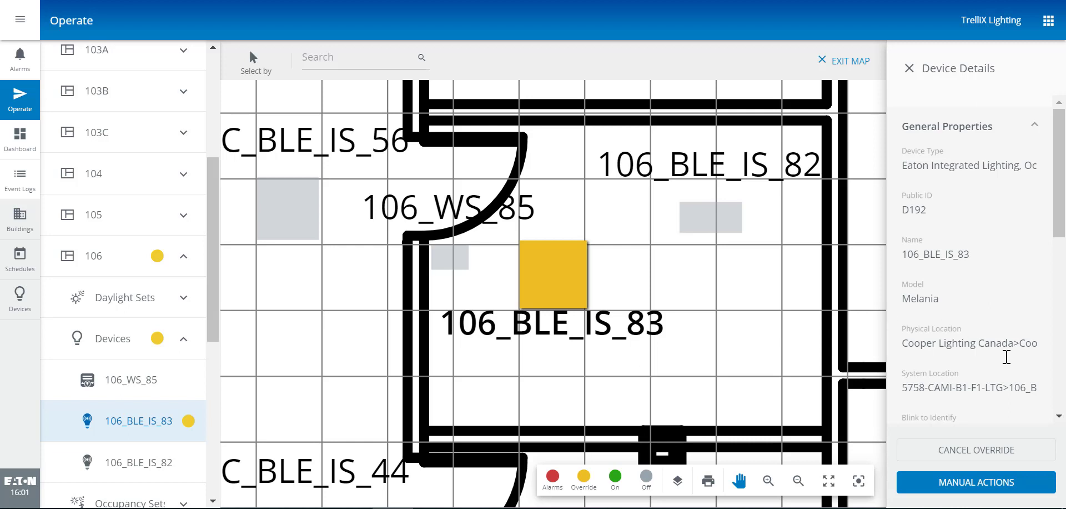
Send a Cancel Override command for 106_BLE_IS_83 and dismiss the confirmation
left_click(944, 455)
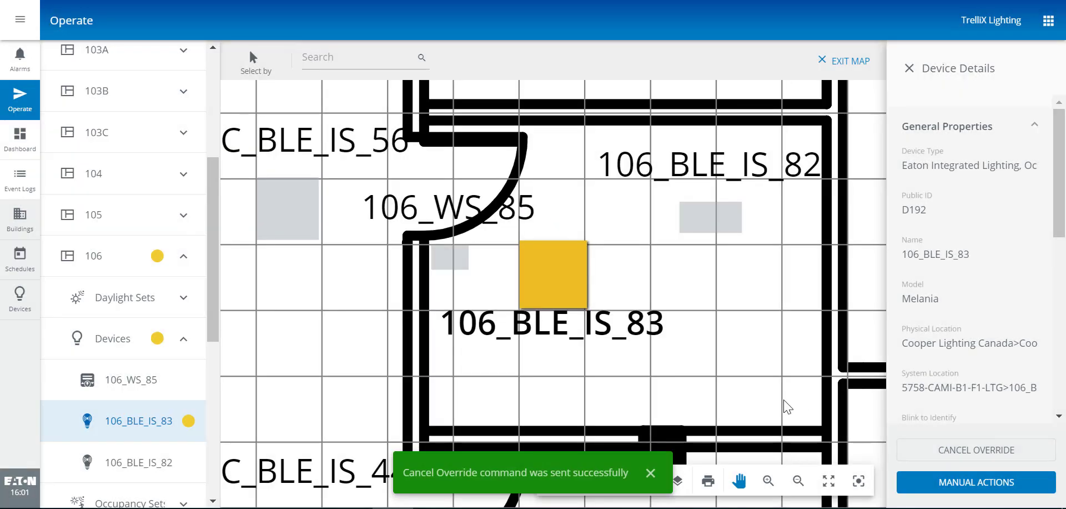
left_click(651, 473)
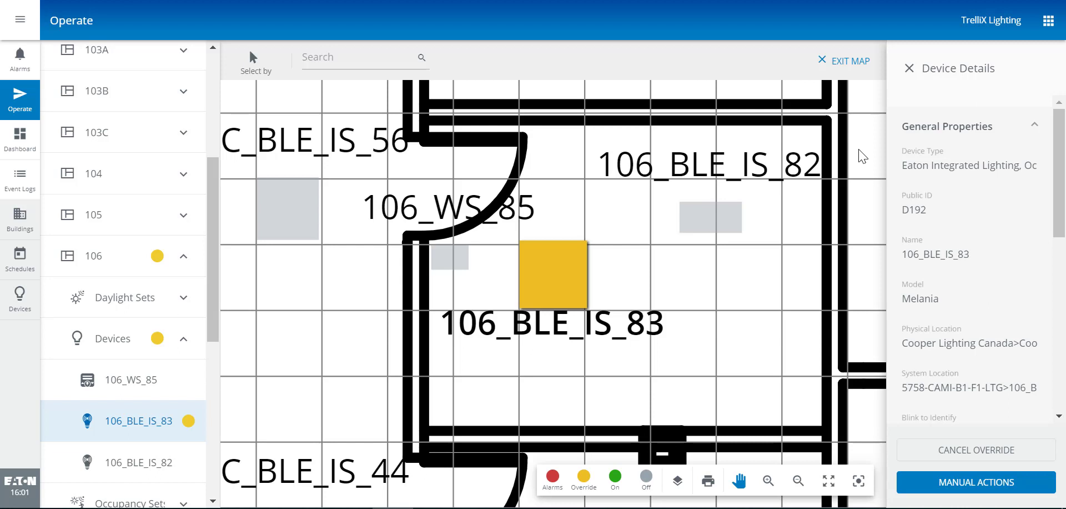
Fit the floor plan to the screen, pick 103A_IS_11, then select all devices in area 103A by Area
left_click(829, 480)
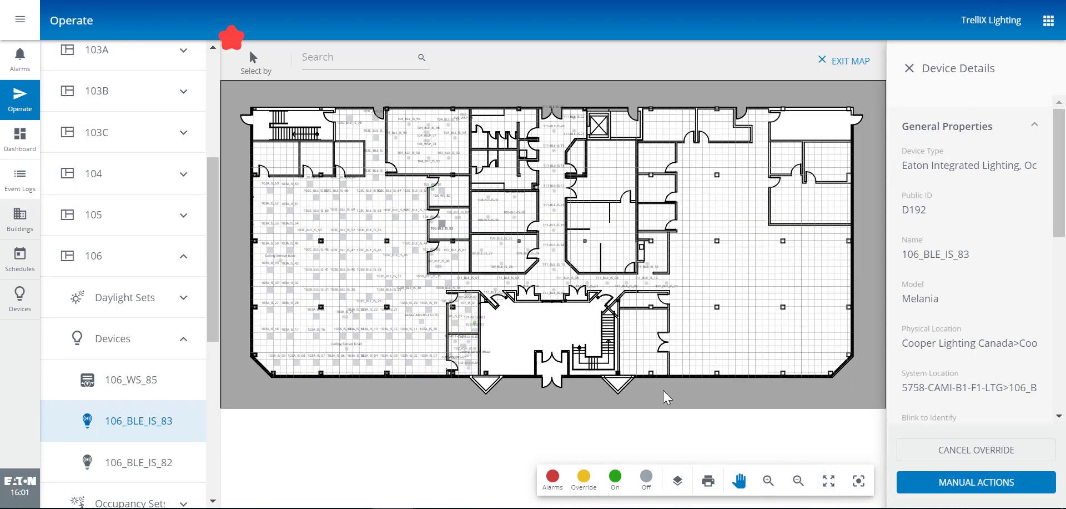
left_click(409, 336)
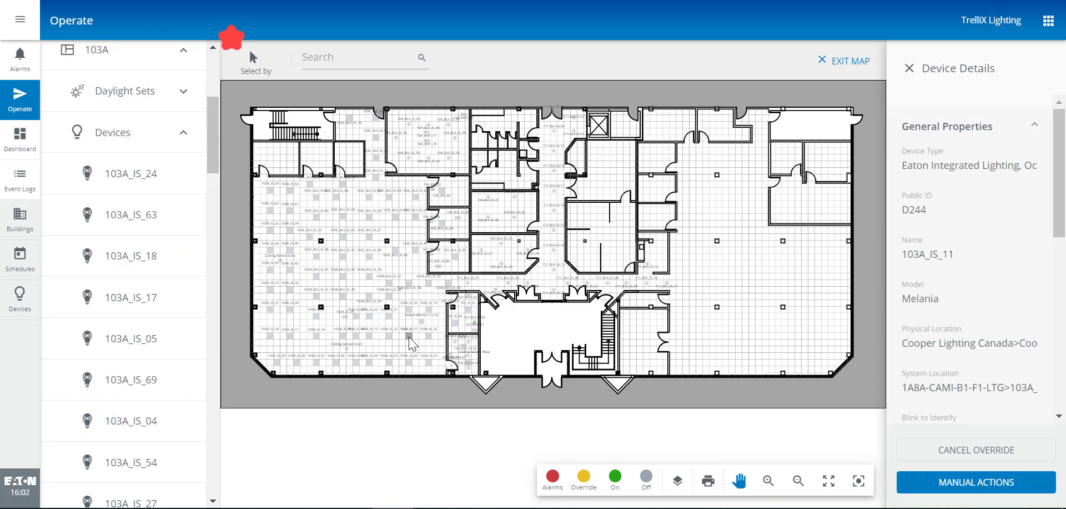
left_click(254, 67)
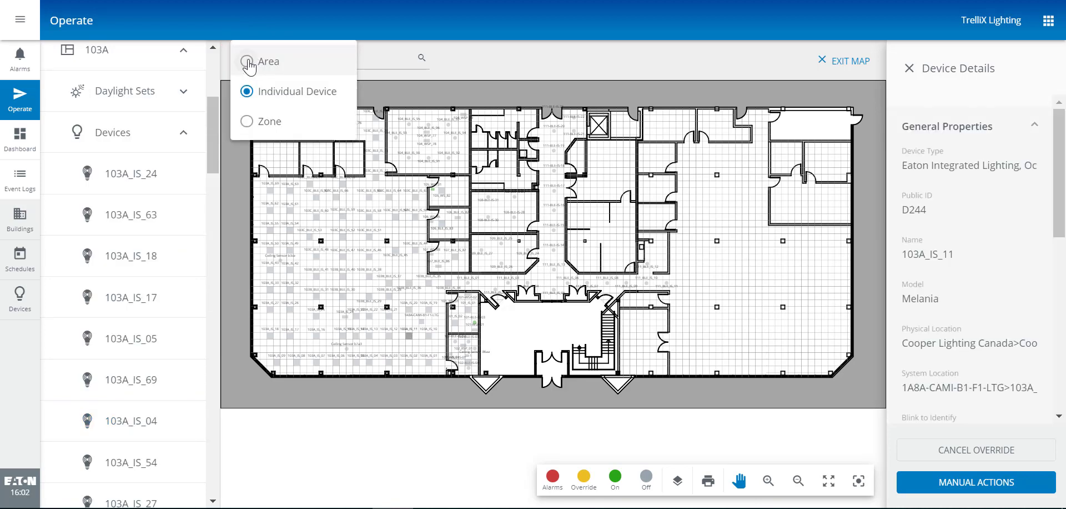
left_click(247, 62)
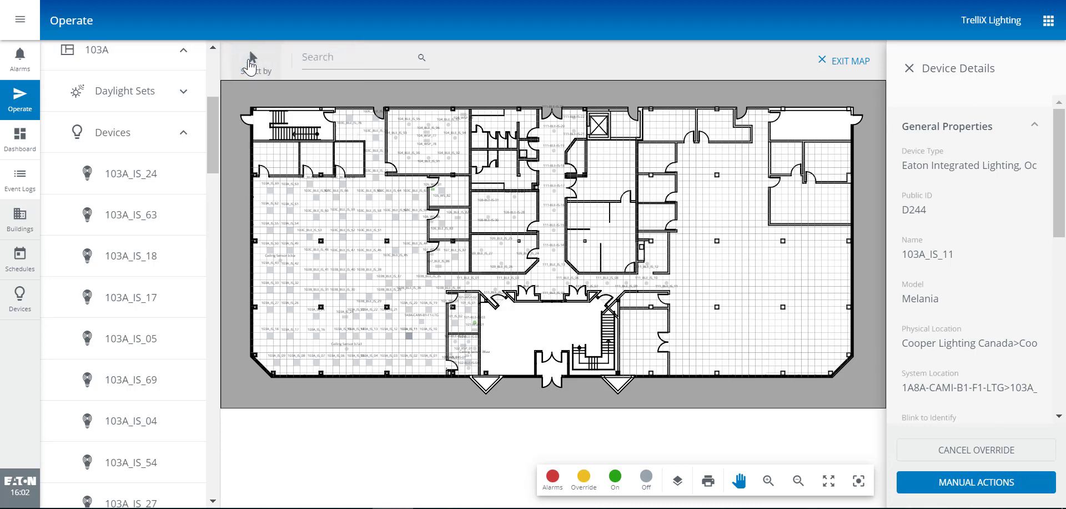
left_click(411, 343)
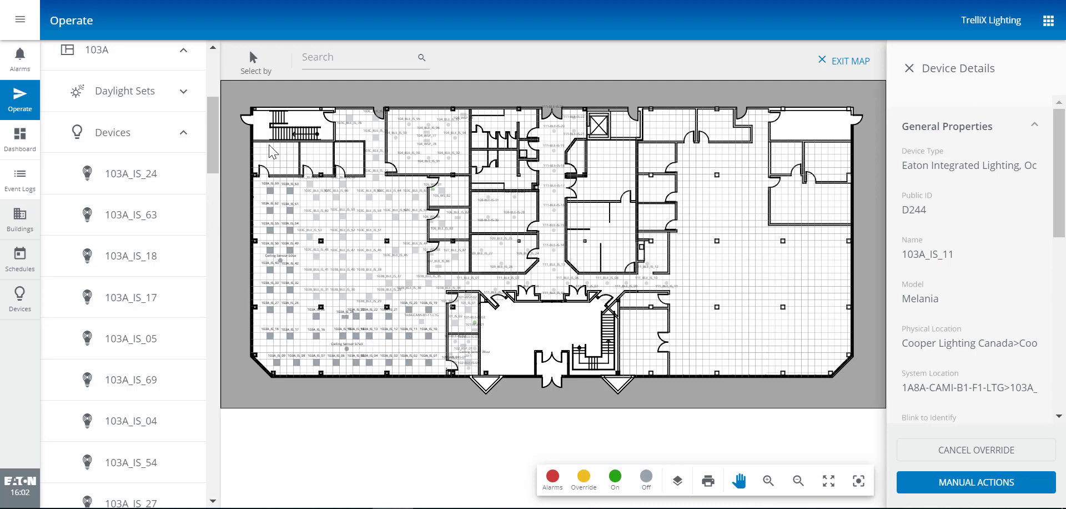
Return to Individual Device selection and reselect only sensor 103A_IS_11 to show its details
left_click(255, 65)
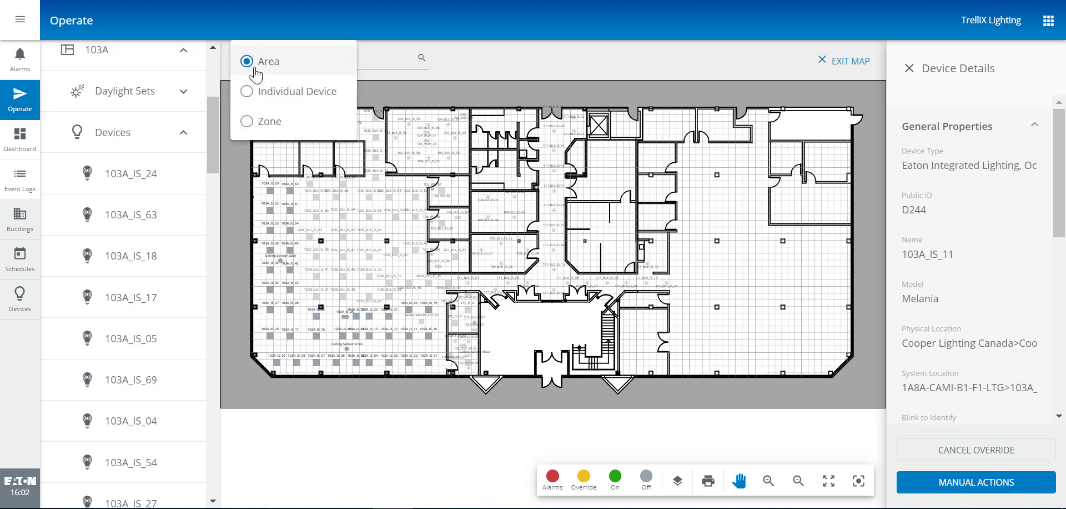
left_click(250, 96)
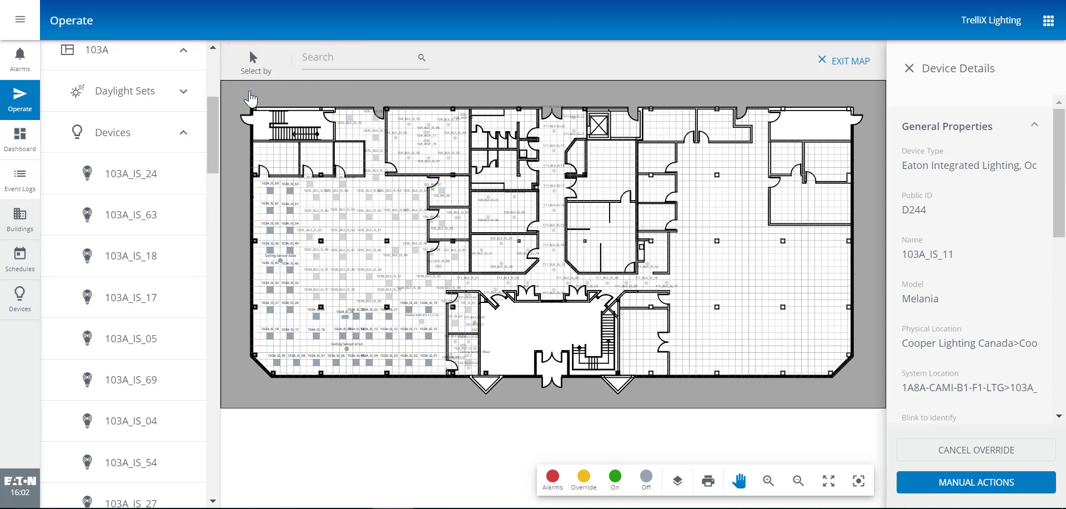
left_click(408, 338)
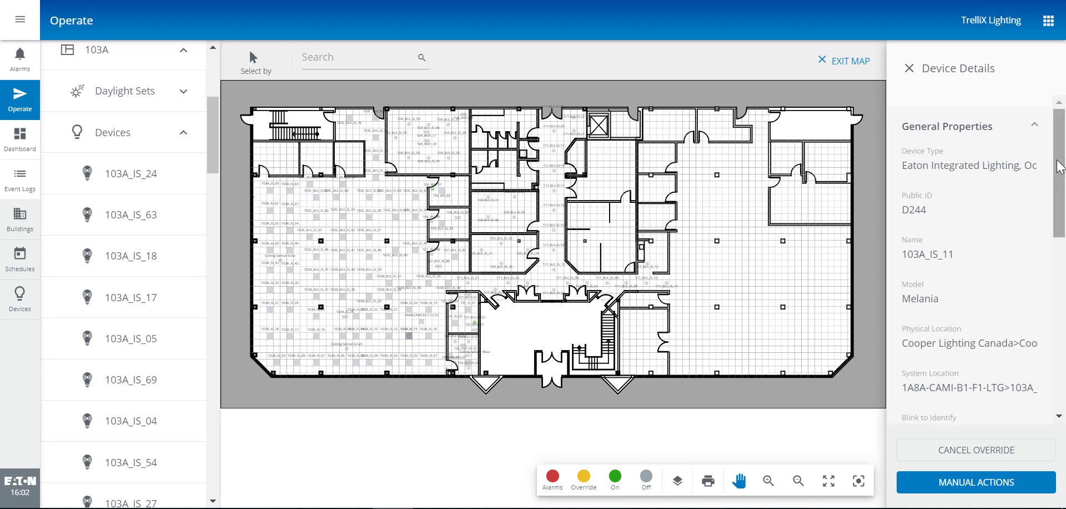
left_click_drag(1062, 155, 1065, 343)
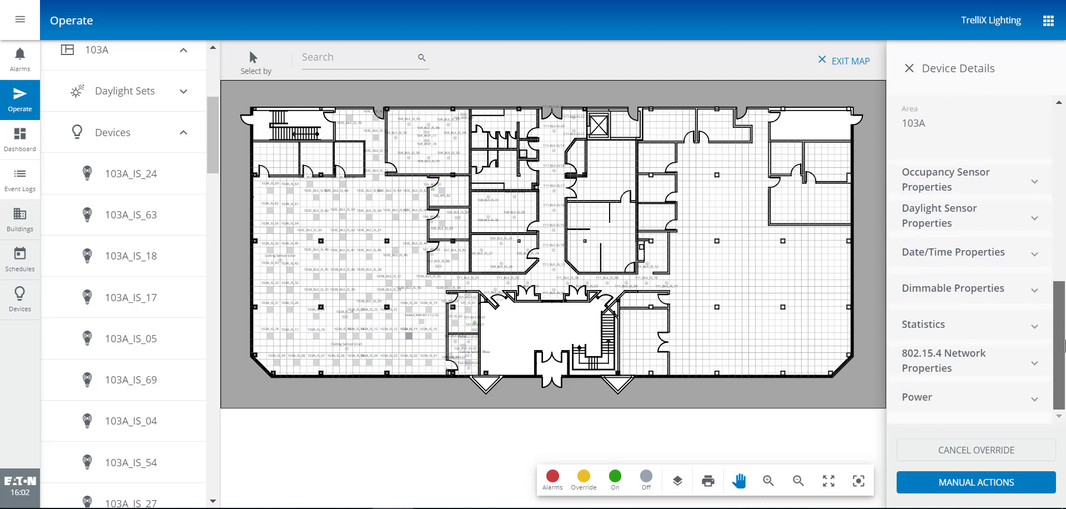
left_click(1037, 331)
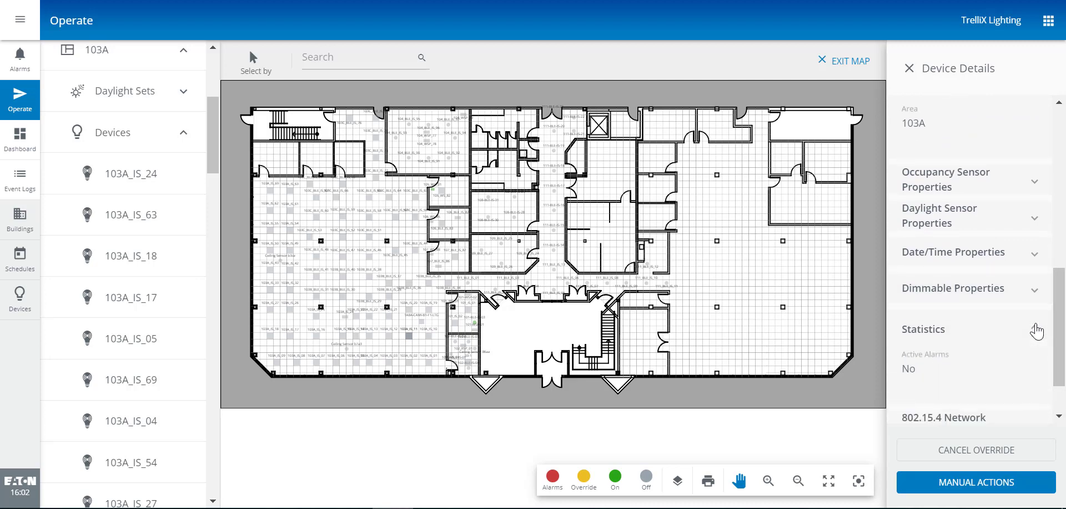
left_click(1036, 331)
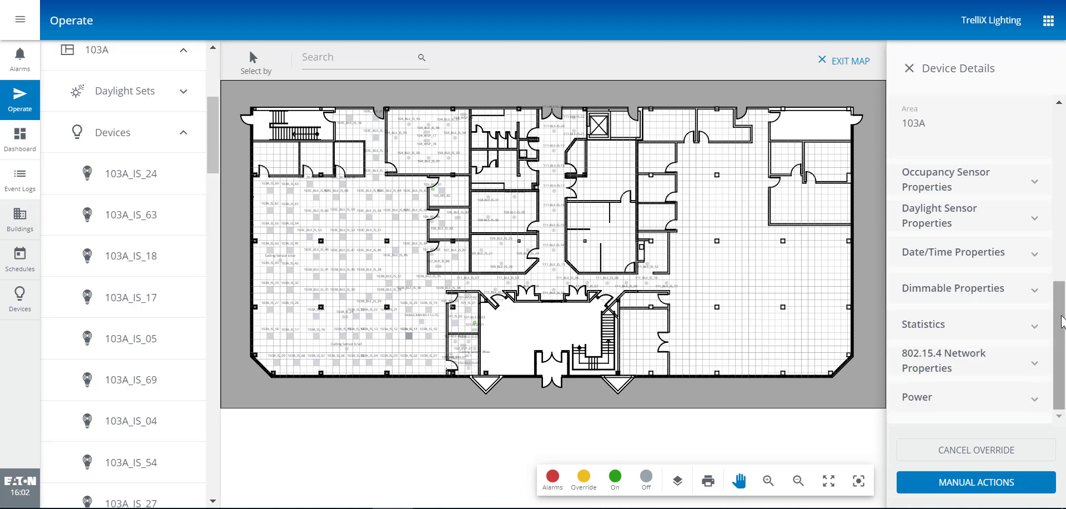
left_click(1036, 362)
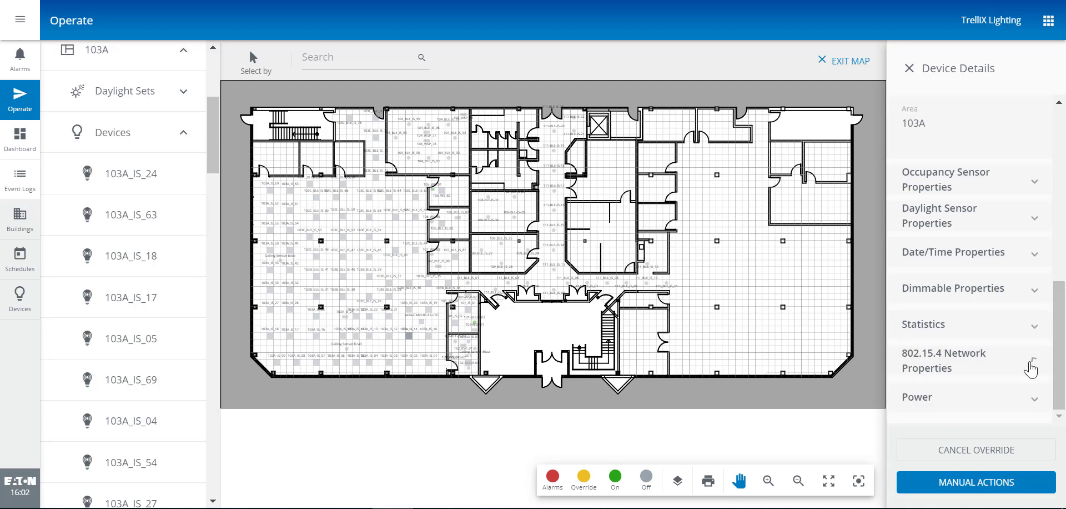
left_click_drag(1058, 325, 1059, 360)
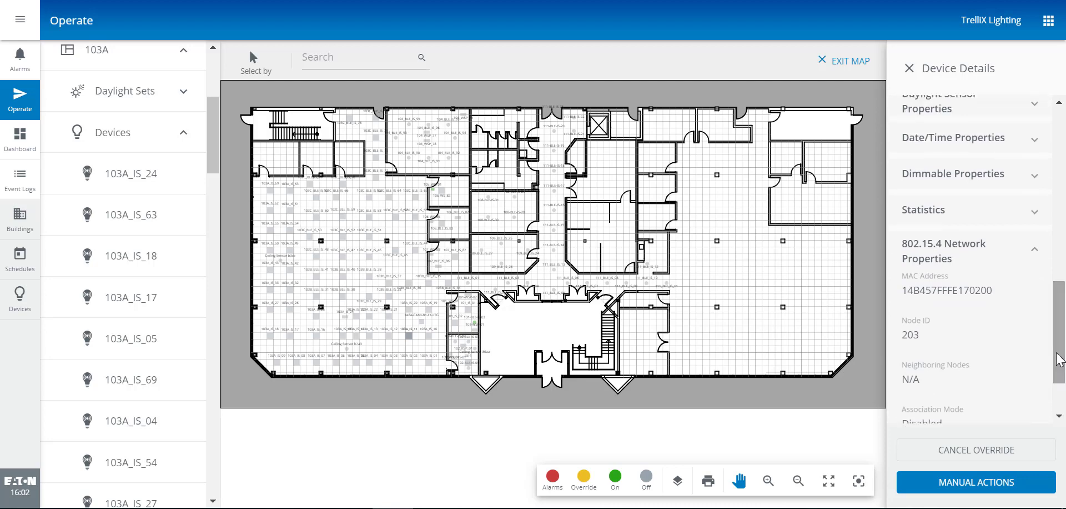
left_click(1034, 255)
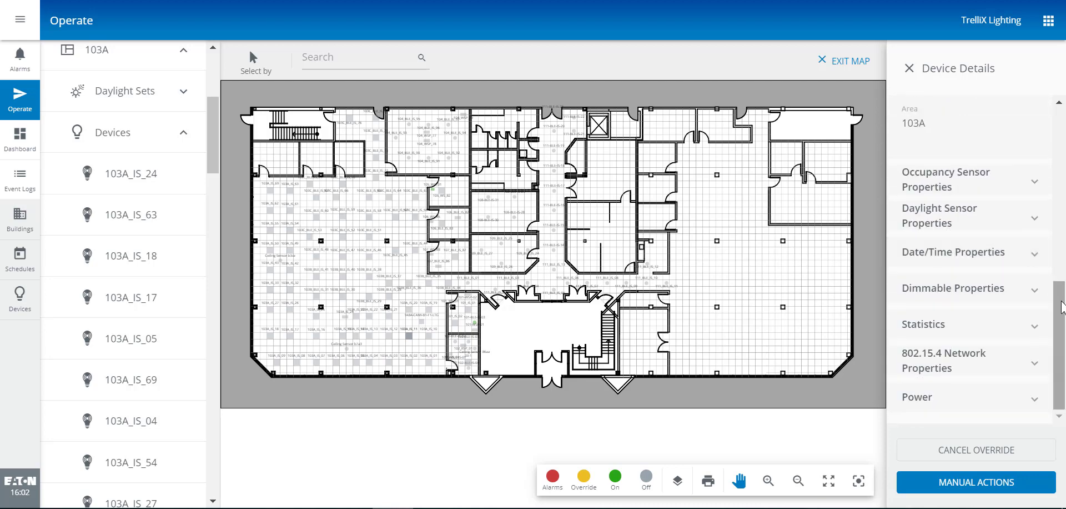
left_click_drag(1054, 284, 1045, 133)
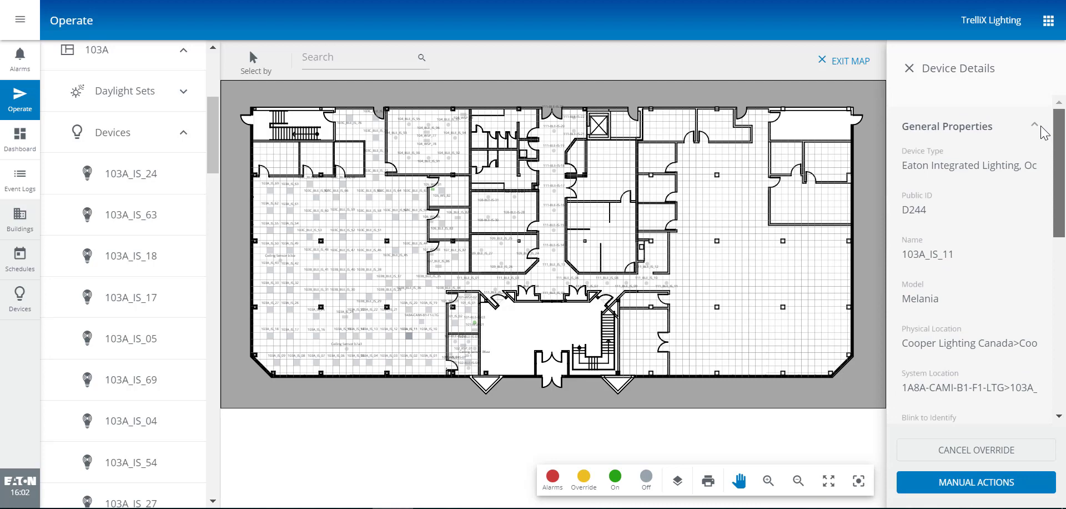